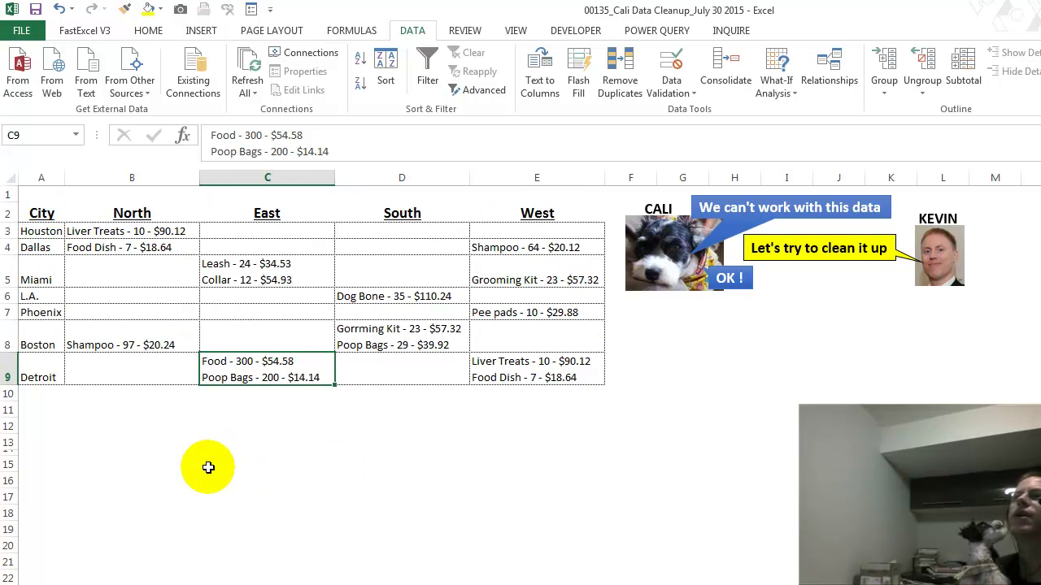
Review the City column, the region headers and the item entries in B3, B4 and B8.
{"action": "left_click", "coordinate": [44, 178]}
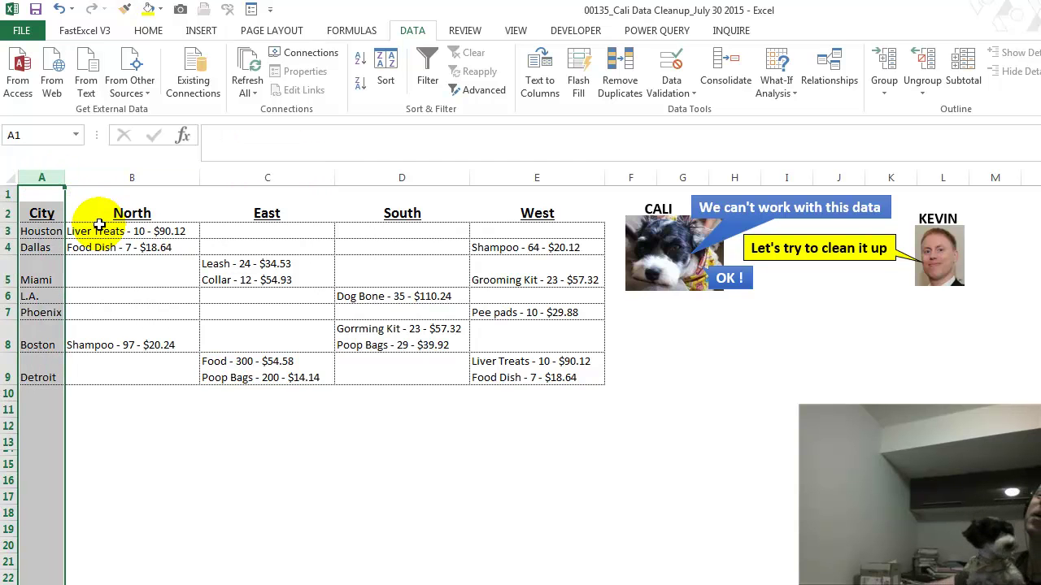
{"action": "left_click_drag", "start_coordinate": [101, 205], "coordinate": [482, 211]}
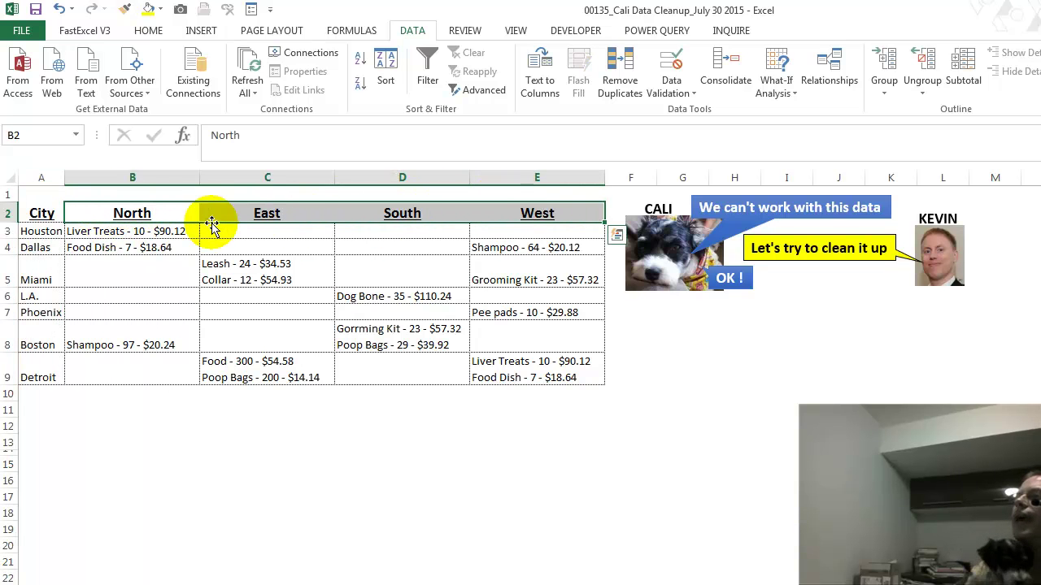
{"action": "left_click", "coordinate": [163, 231]}
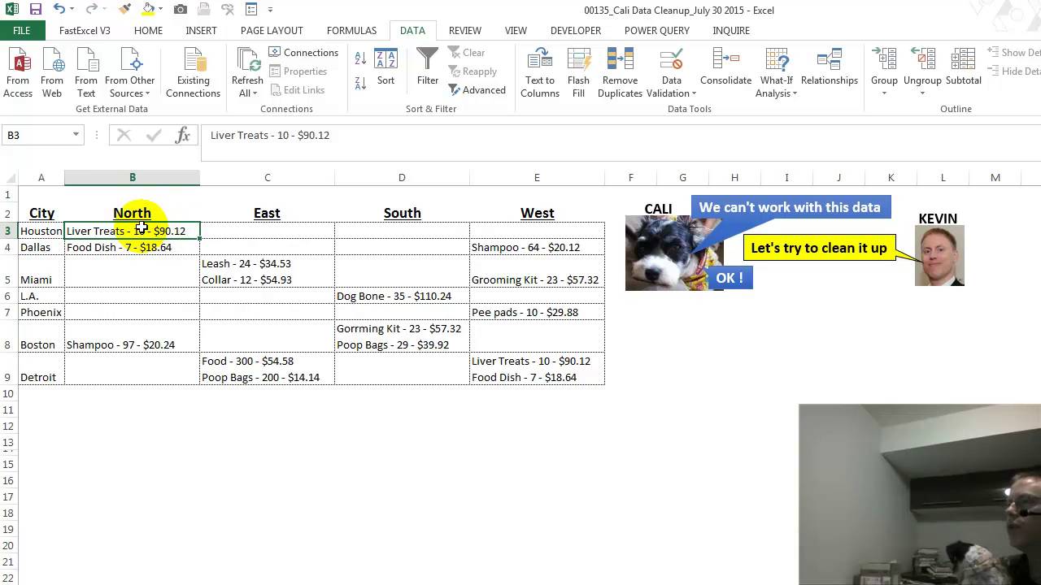
{"action": "left_click", "coordinate": [132, 337]}
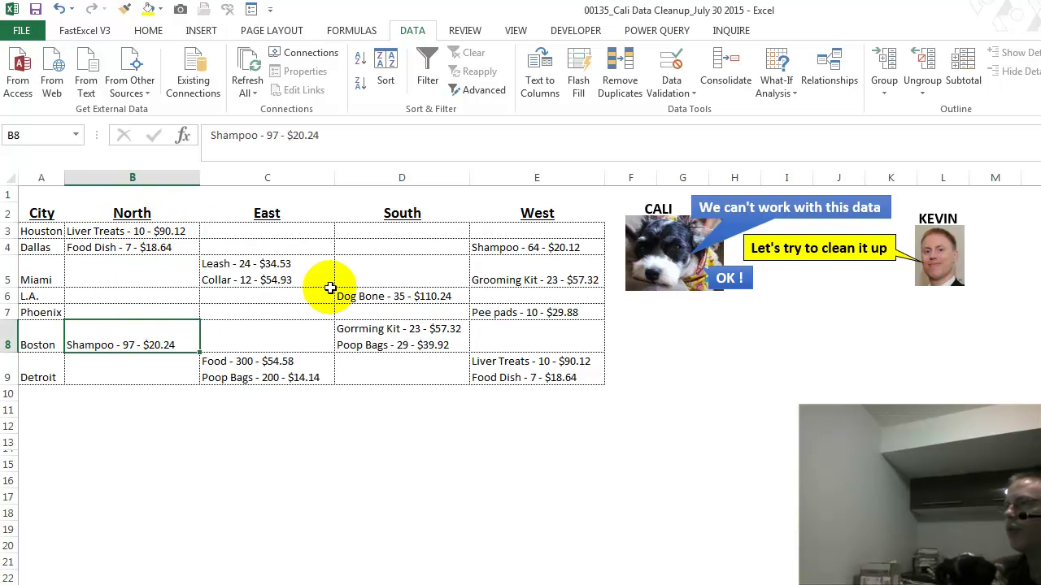
{"action": "left_click", "coordinate": [141, 233]}
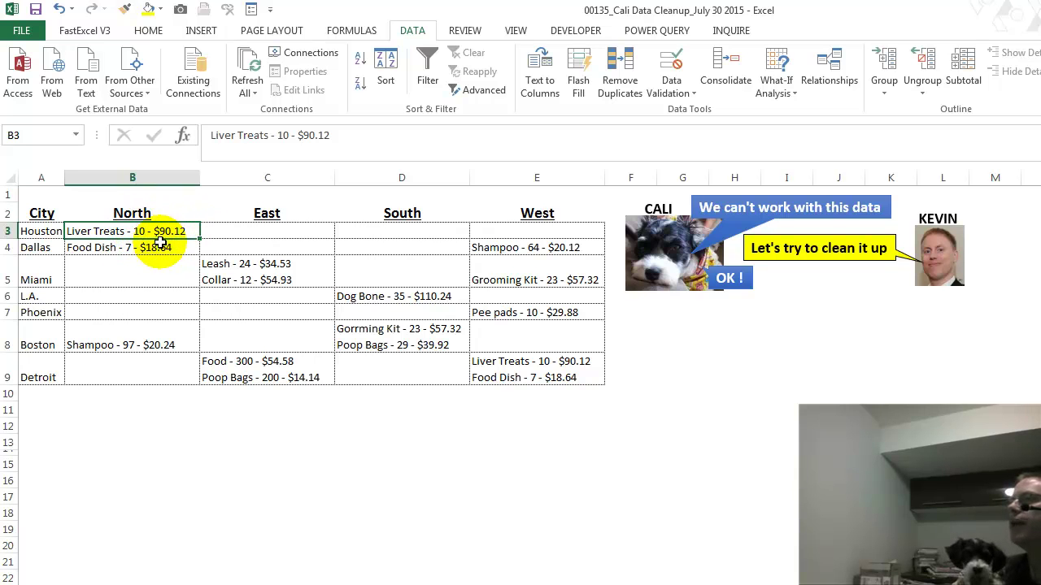
{"action": "left_click", "coordinate": [145, 247]}
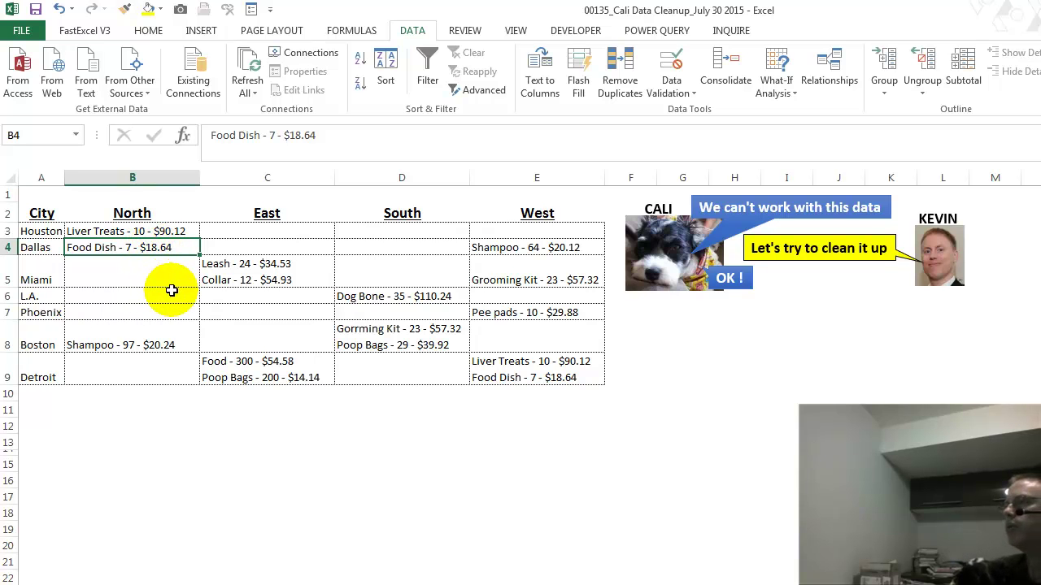
Examine the two-line Leash and Collar entry in C5, then go to the Step 1 instructions sheet.
{"action": "left_click", "coordinate": [227, 271]}
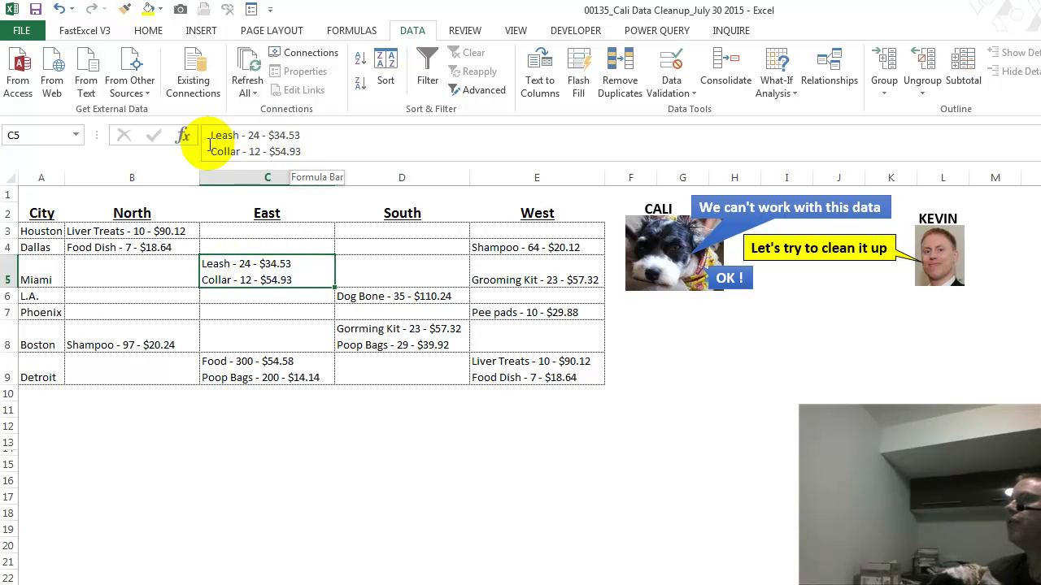
{"action": "left_click", "coordinate": [34, 279]}
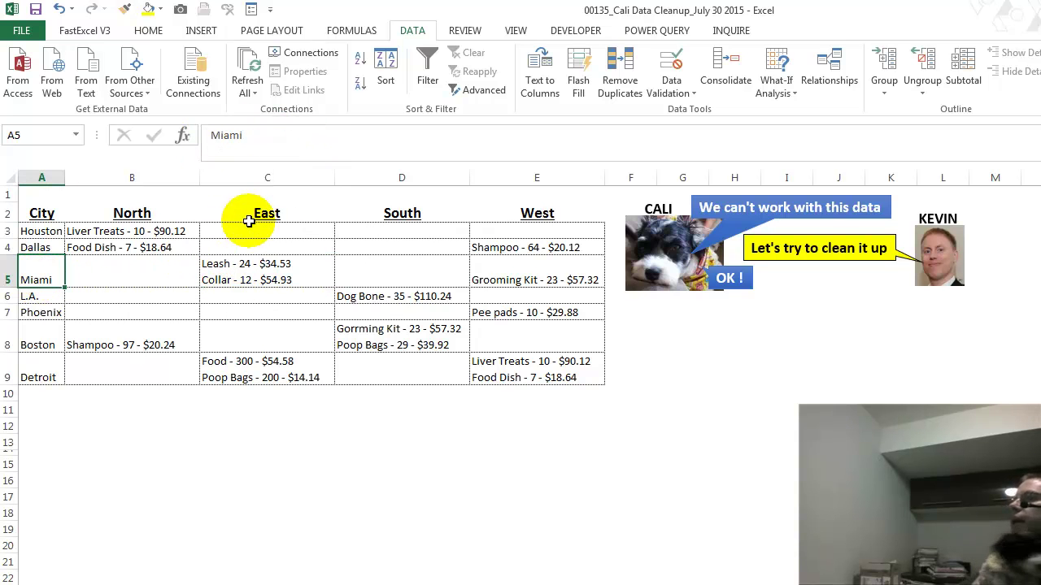
{"action": "left_click", "coordinate": [233, 262]}
{"action": "left_click_drag", "start_coordinate": [335, 135], "coordinate": [205, 135]}
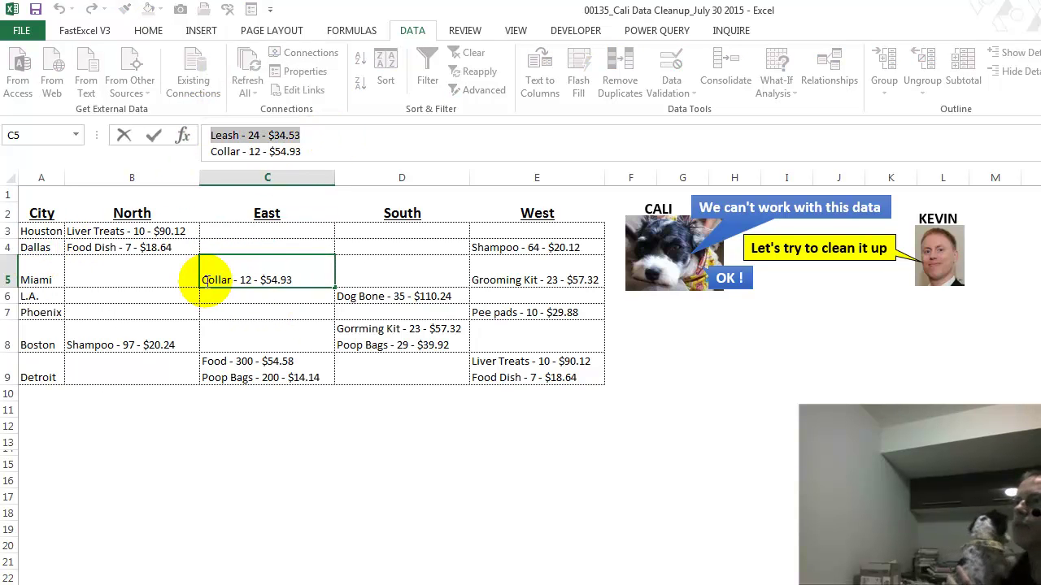
{"action": "left_click", "coordinate": [239, 333]}
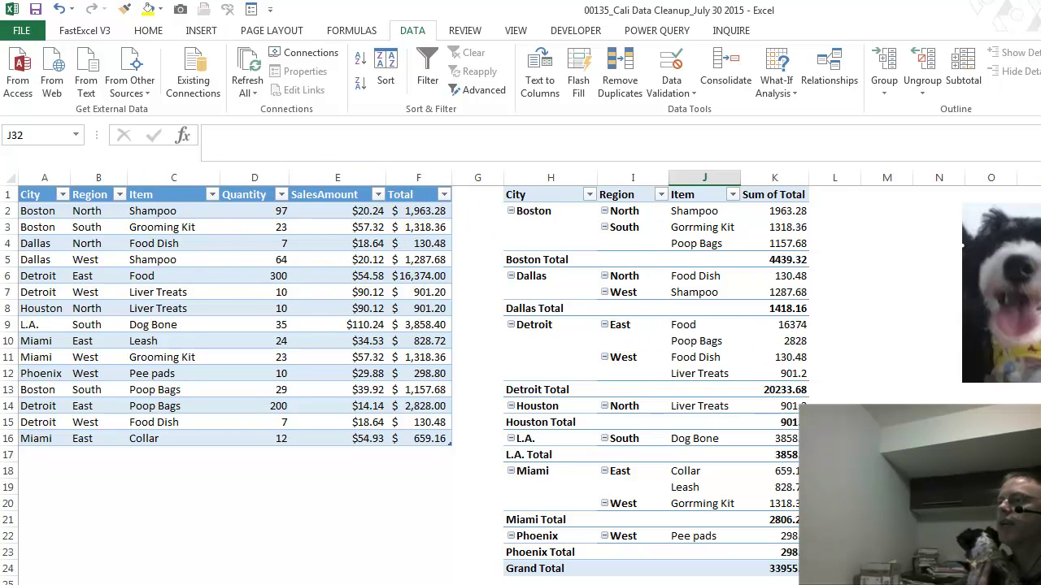
{"action": "key", "text": "ctrl+Page_Down"}
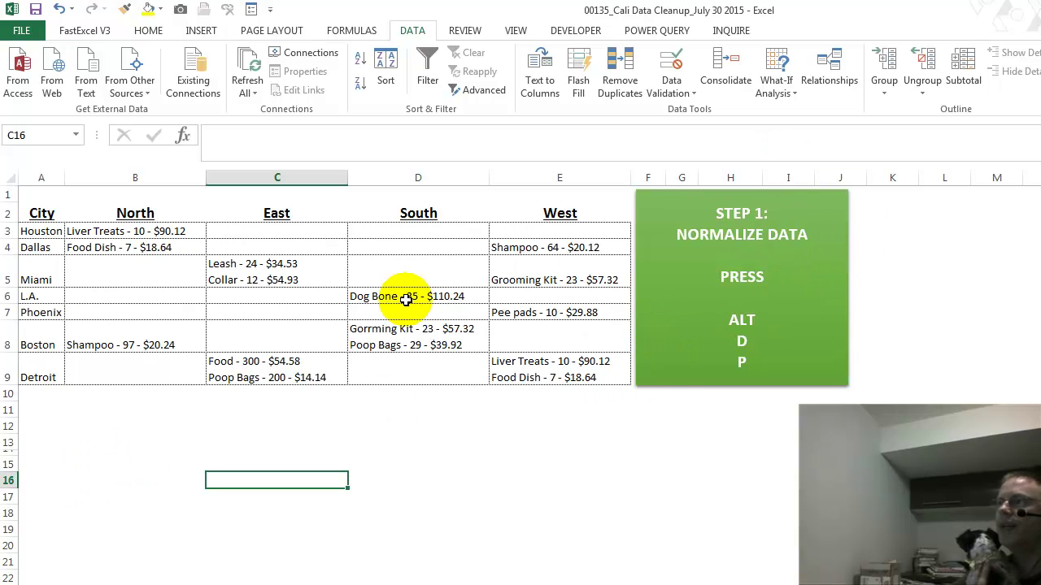
Build a multiple-consolidation-ranges pivot via Alt D P, with page fields created manually.
{"action": "left_click", "coordinate": [280, 413]}
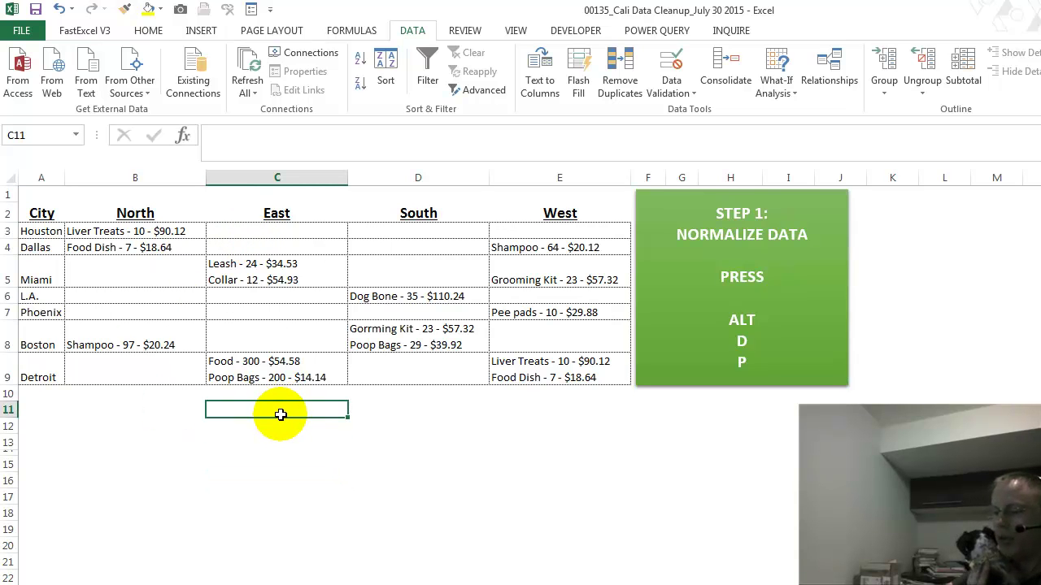
{"action": "key", "text": "alt"}
{"action": "key", "text": "d"}
{"action": "key", "text": "p"}
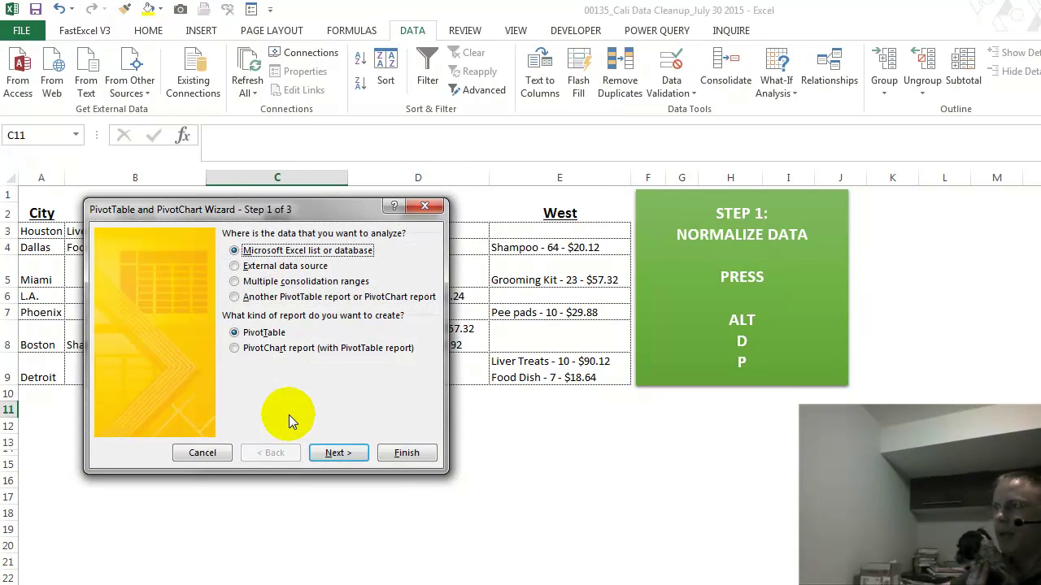
{"action": "left_click", "coordinate": [279, 281]}
{"action": "left_click", "coordinate": [335, 453]}
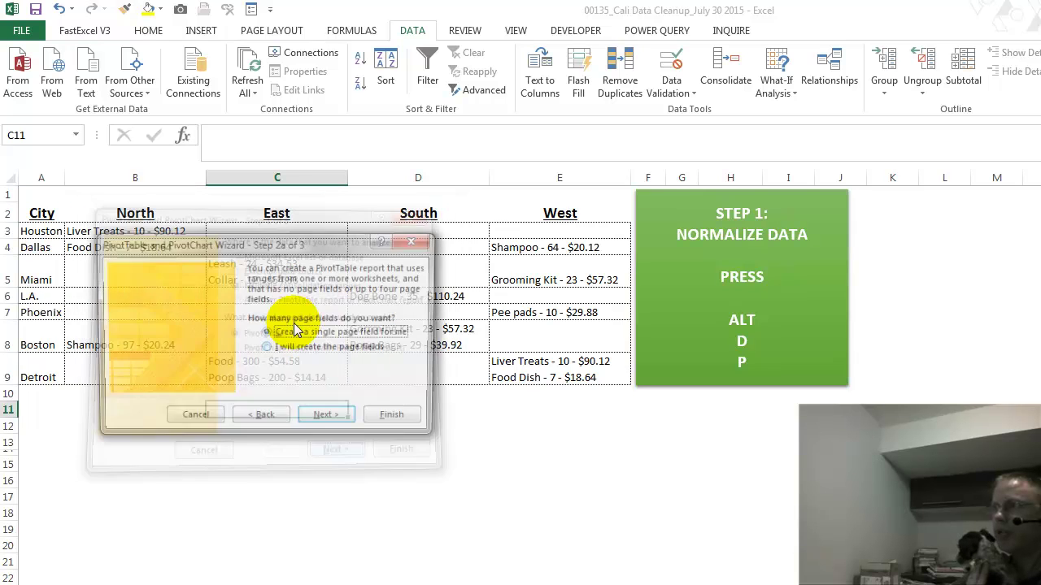
{"action": "left_click", "coordinate": [268, 348]}
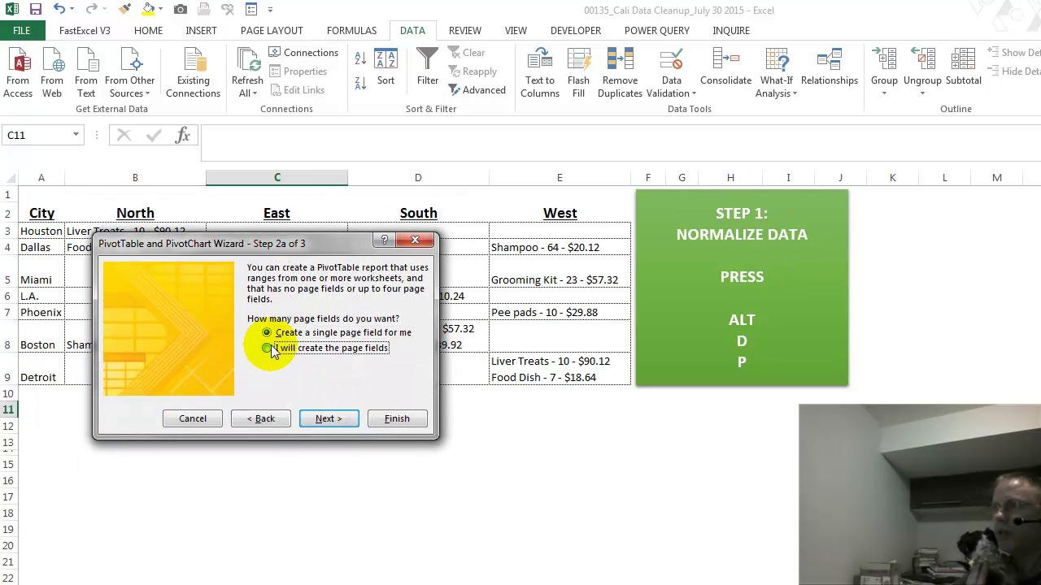
{"action": "left_click", "coordinate": [323, 418]}
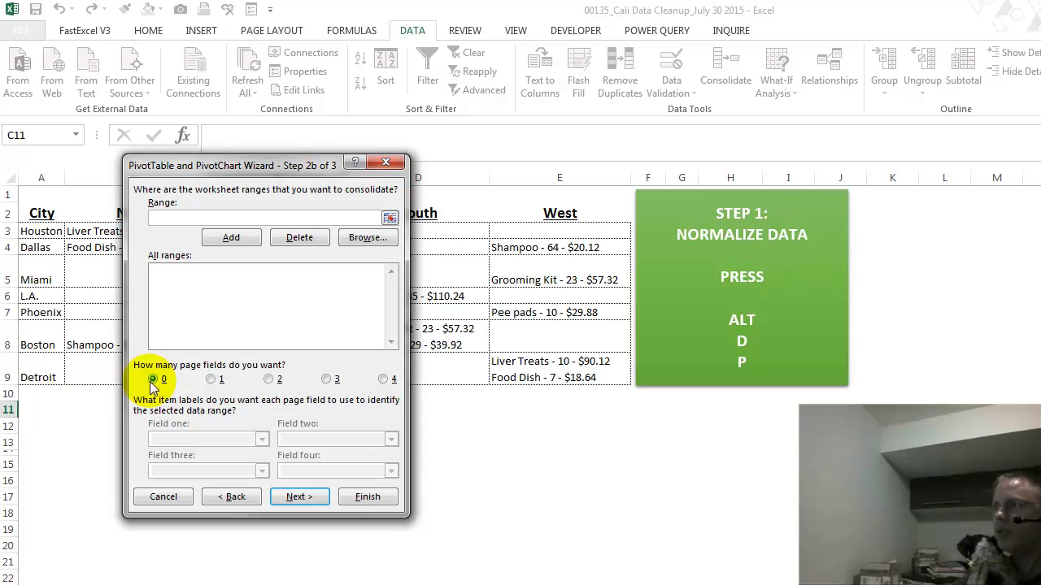
{"action": "left_click", "coordinate": [177, 498]}
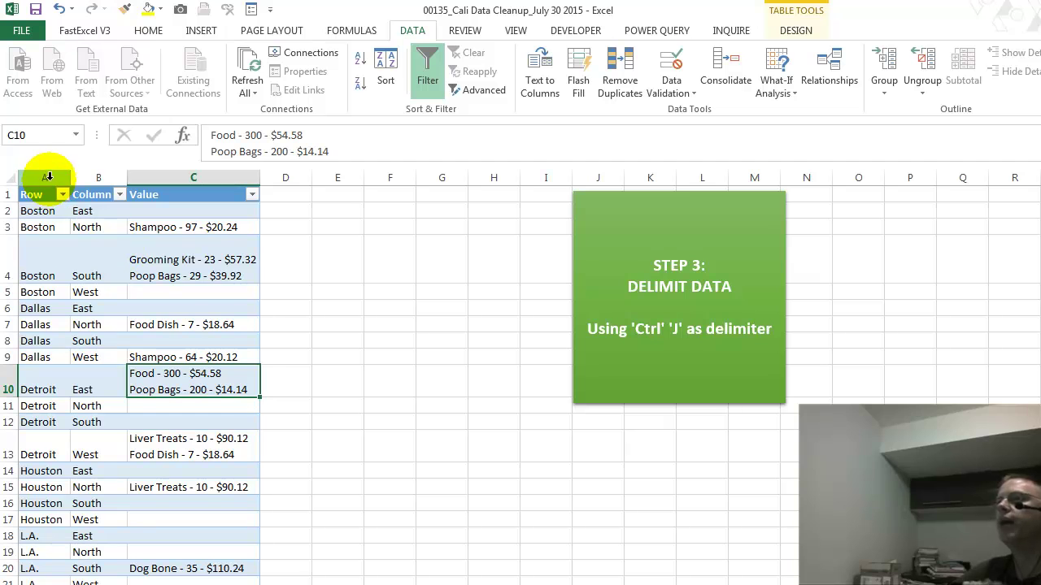
Check the two-line entries in C4 and C10 without editing, then select the whole Value column C.
{"action": "left_click_drag", "start_coordinate": [49, 175], "coordinate": [161, 172]}
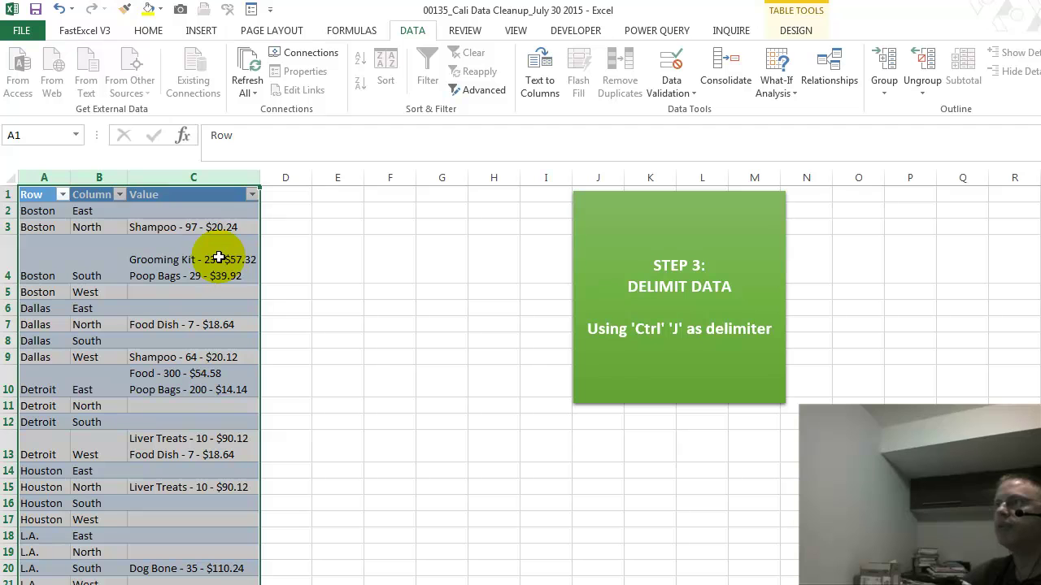
{"action": "left_click", "coordinate": [159, 252]}
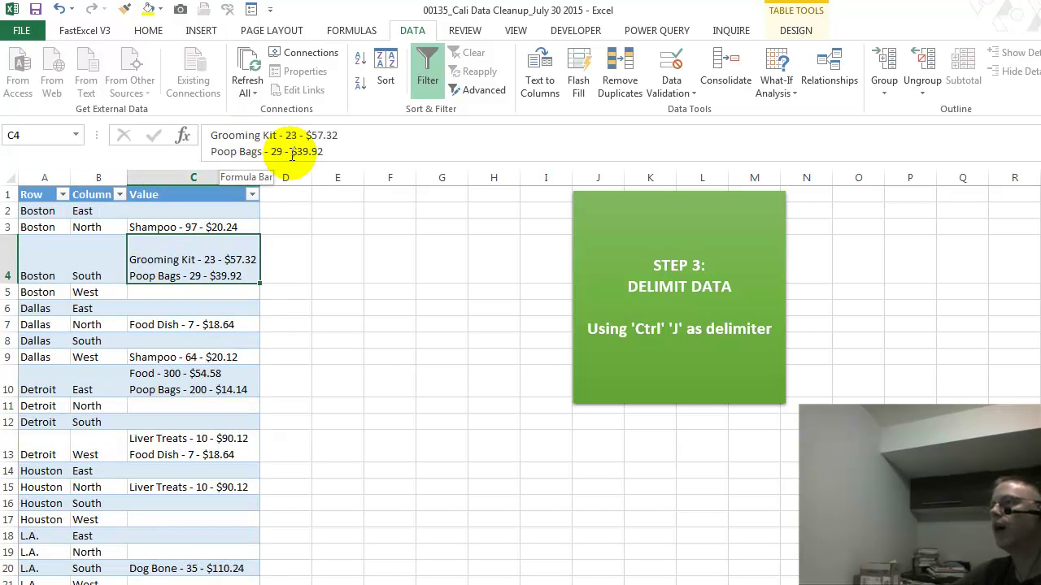
{"action": "left_click", "coordinate": [173, 388]}
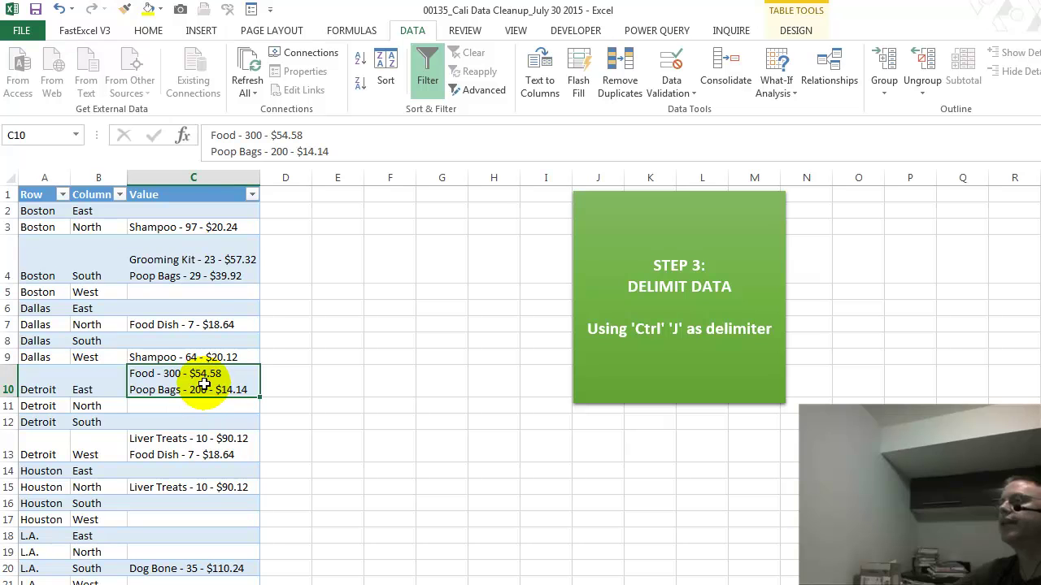
{"action": "left_click", "coordinate": [179, 177]}
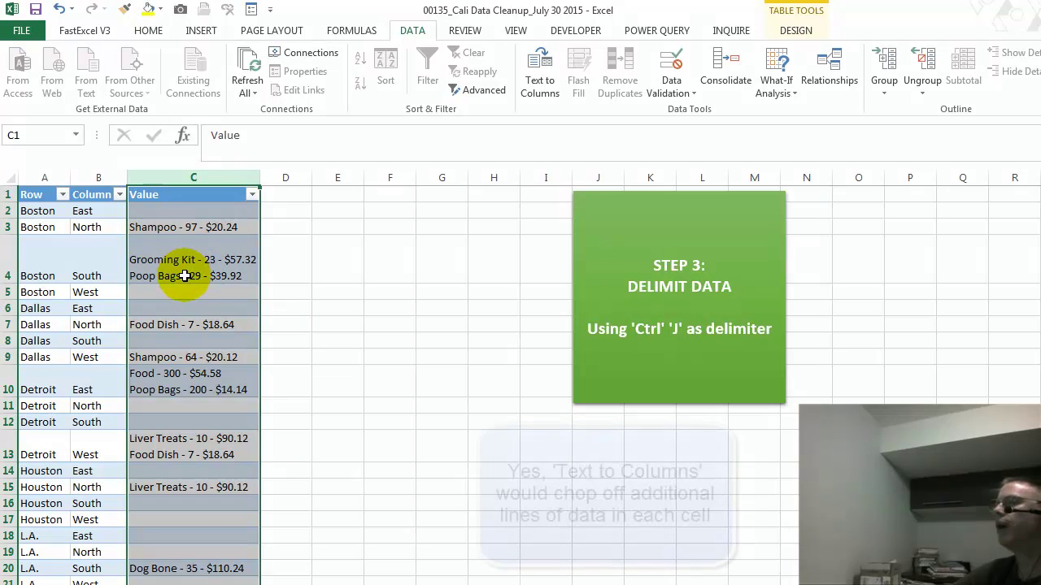
{"action": "left_click", "coordinate": [172, 259]}
{"action": "left_click_drag", "start_coordinate": [338, 135], "coordinate": [156, 123]}
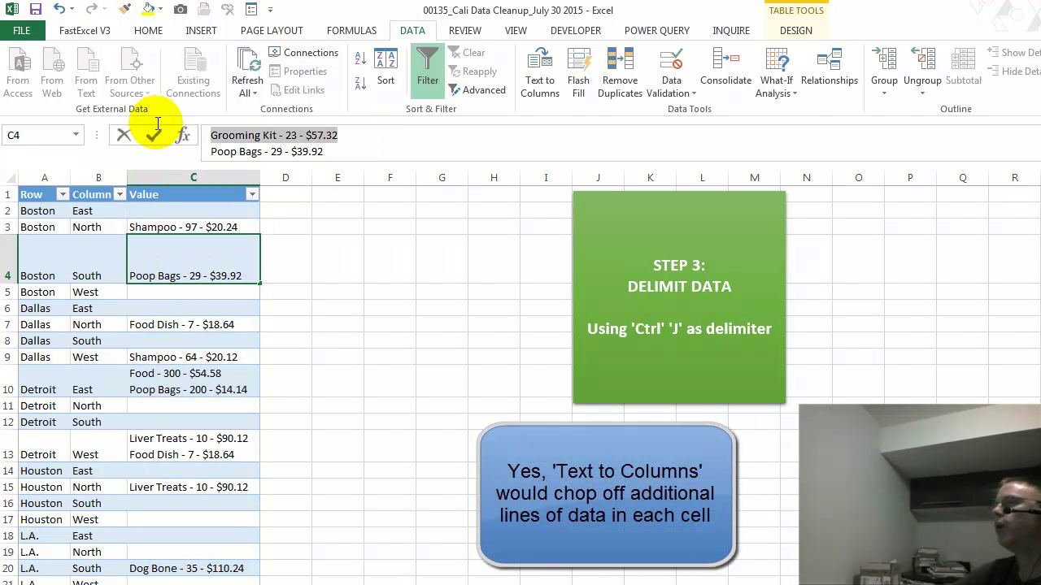
{"action": "key", "text": "Escape"}
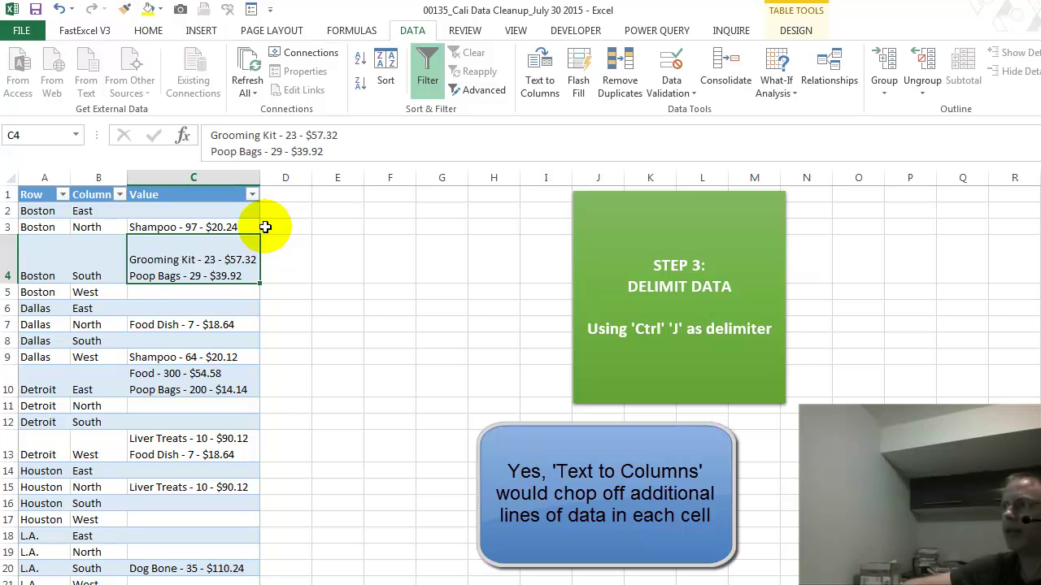
{"action": "left_click", "coordinate": [203, 178]}
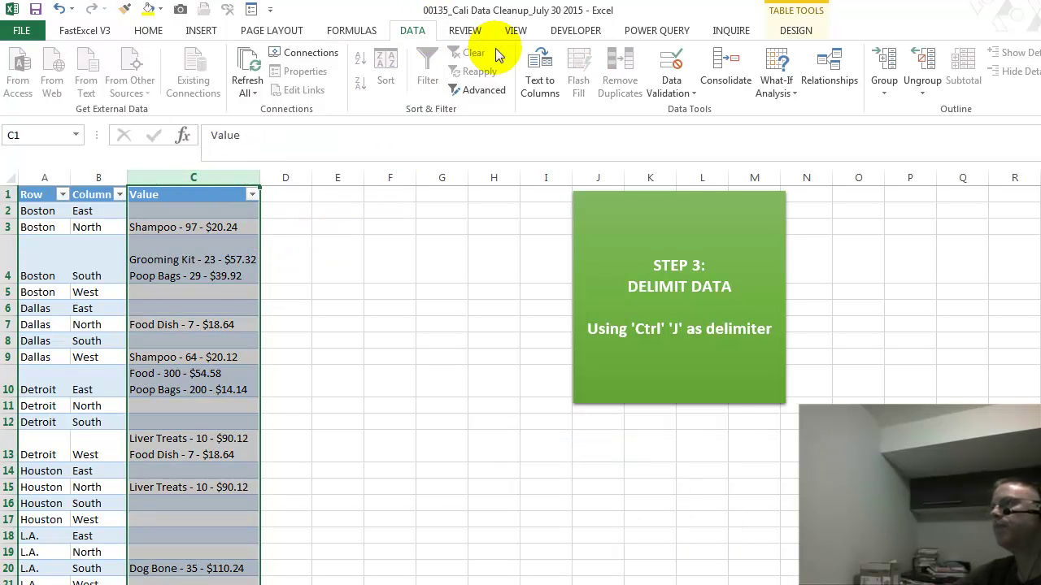
{"action": "left_click", "coordinate": [540, 77]}
{"action": "left_click_drag", "start_coordinate": [360, 174], "coordinate": [409, 174]}
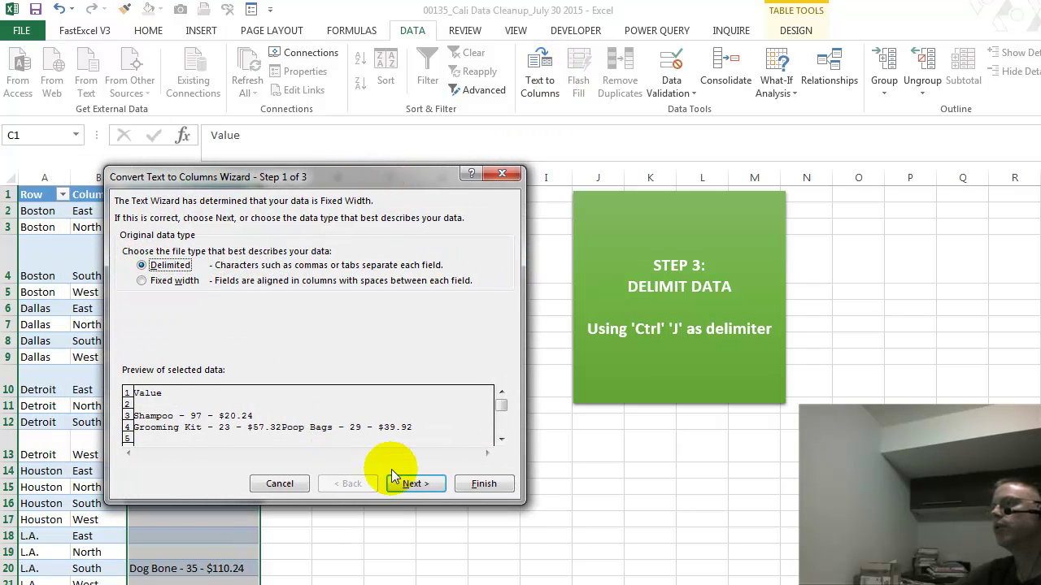
{"action": "left_click", "coordinate": [415, 484]}
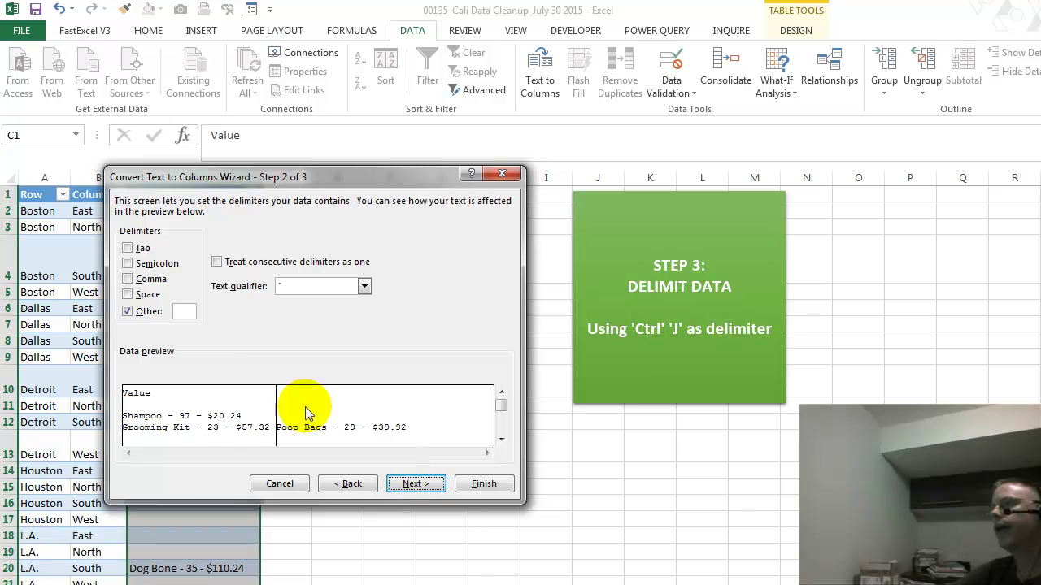
{"action": "left_click", "coordinate": [193, 314]}
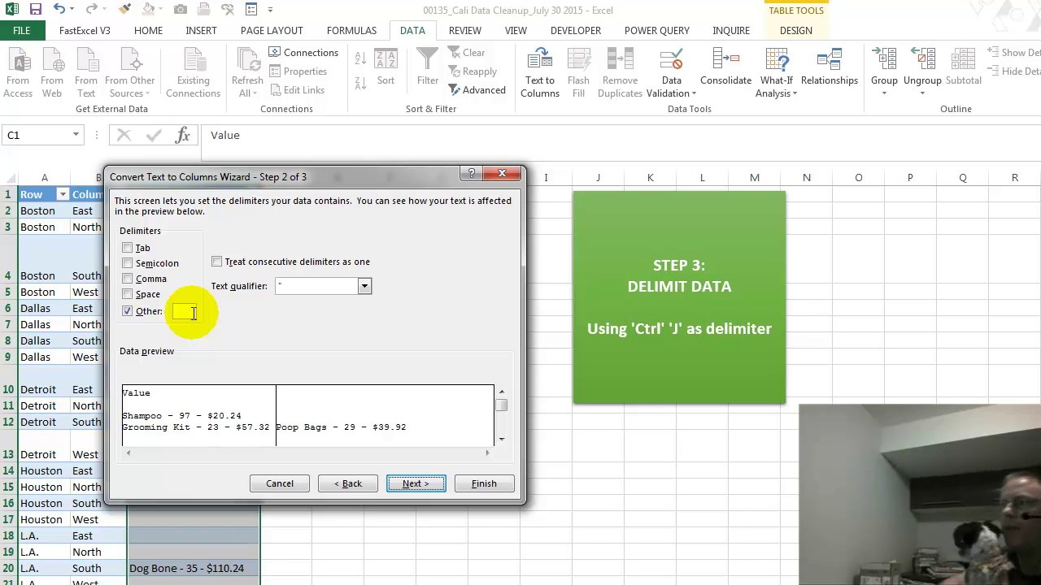
{"action": "left_click", "coordinate": [281, 483]}
{"action": "left_click", "coordinate": [345, 567]}
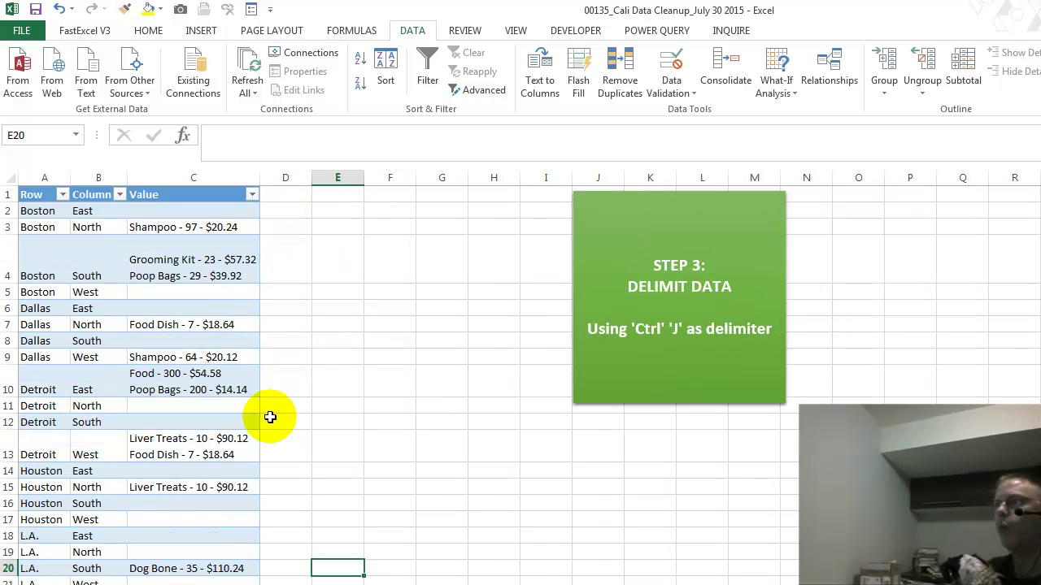
Check the split result by selecting the Value and Column1 columns, then the Row and Column columns.
{"action": "left_click", "coordinate": [205, 177]}
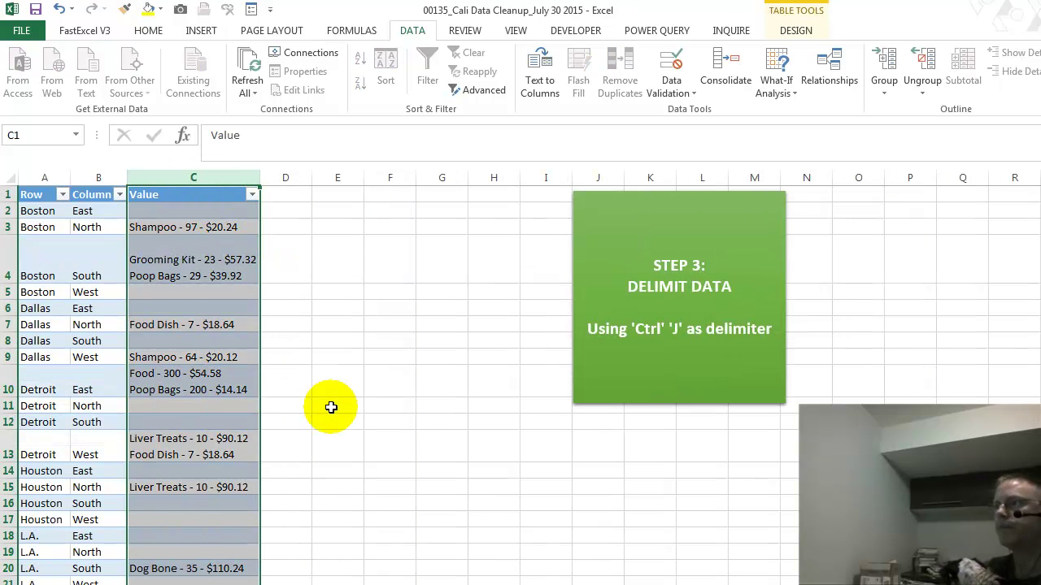
{"action": "left_click", "coordinate": [274, 435]}
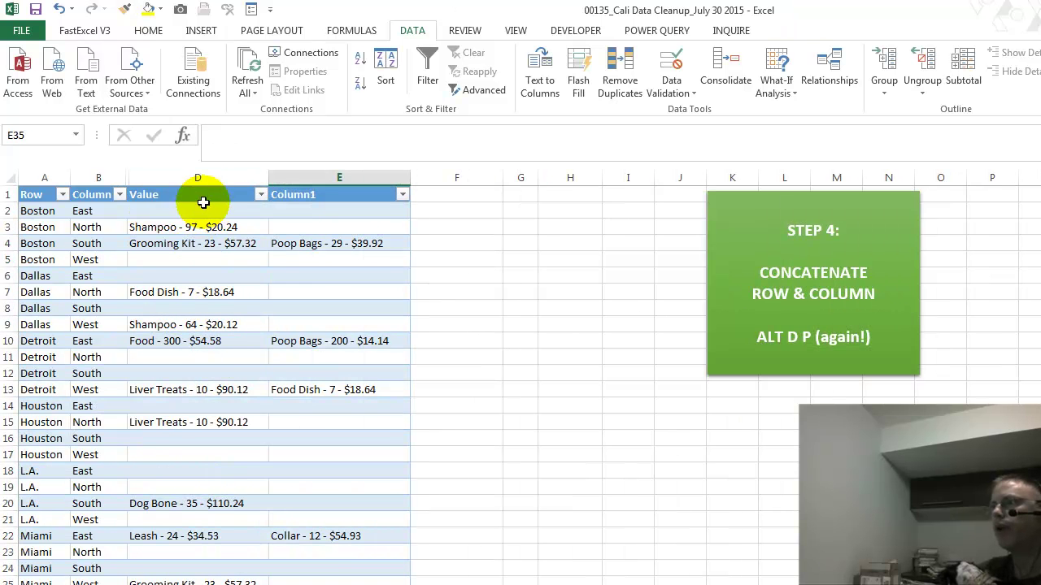
{"action": "left_click_drag", "start_coordinate": [200, 177], "coordinate": [232, 199]}
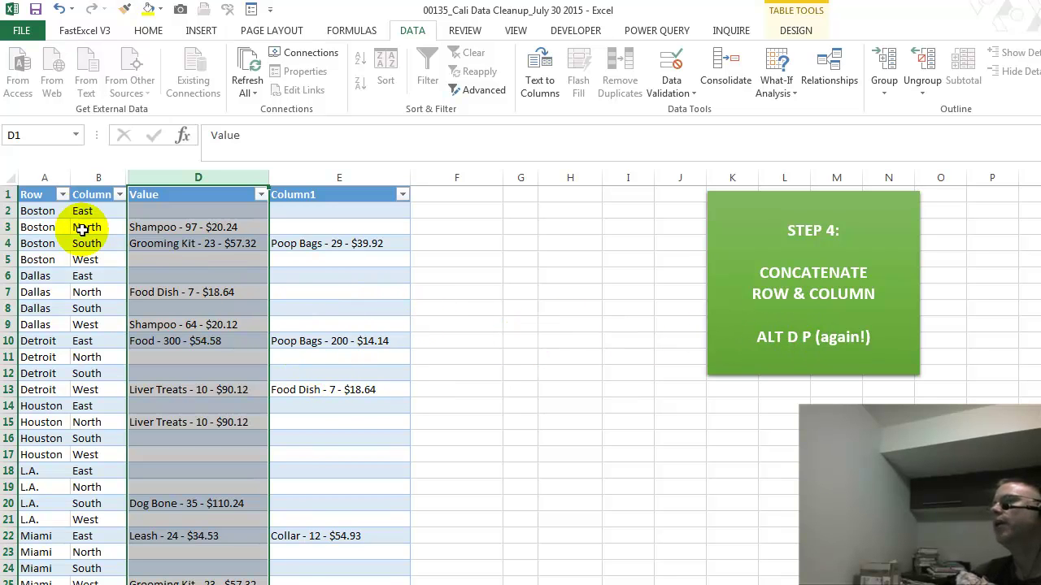
{"action": "left_click_drag", "start_coordinate": [46, 178], "coordinate": [99, 178]}
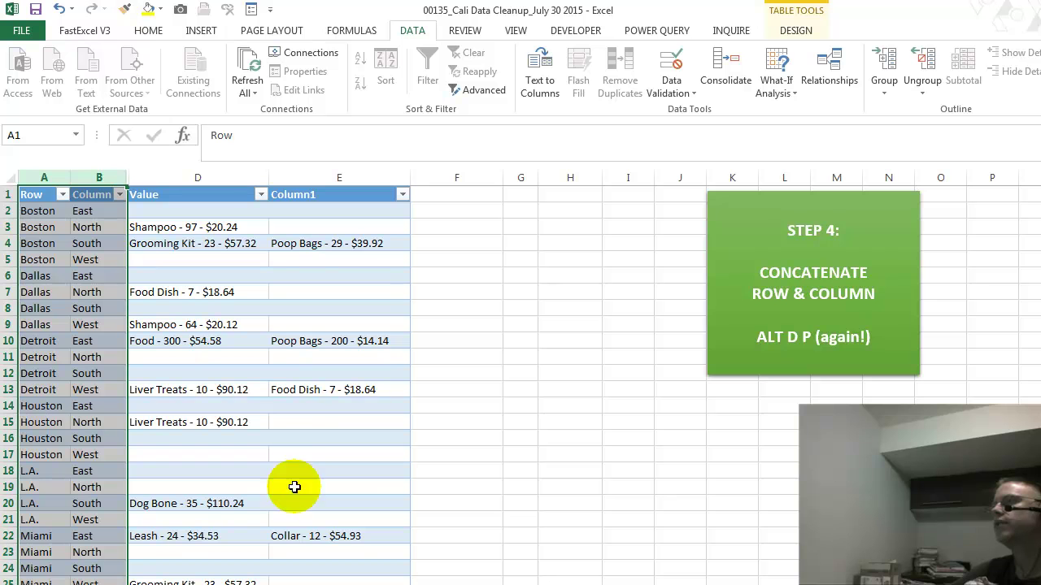
Unhide the hidden Column2 between columns B and D and check its combined Row_Column formula.
{"action": "left_click_drag", "start_coordinate": [97, 176], "coordinate": [144, 177]}
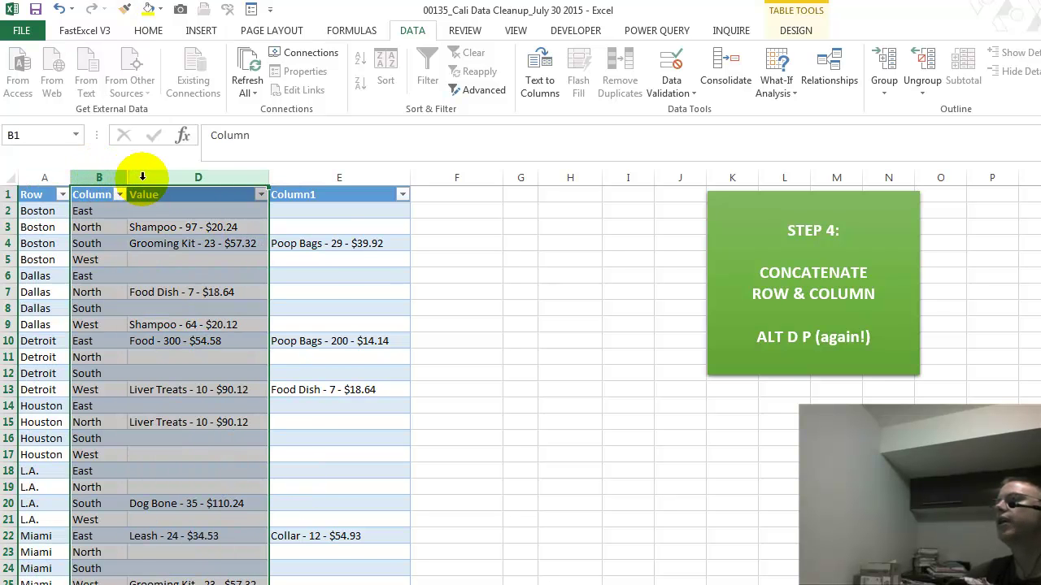
{"action": "right_click", "coordinate": [144, 177]}
{"action": "left_click", "coordinate": [203, 413]}
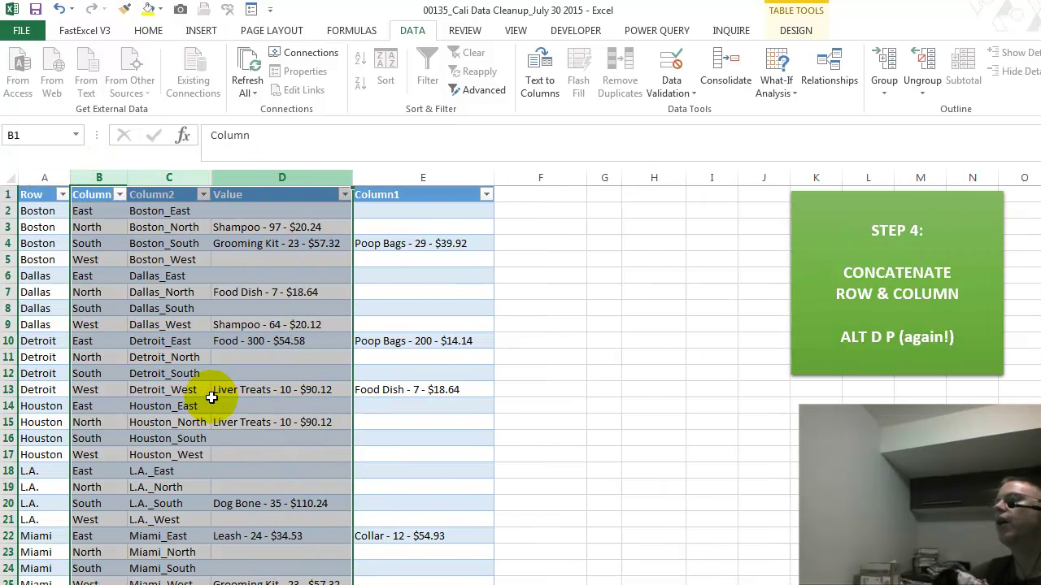
{"action": "left_click", "coordinate": [167, 210]}
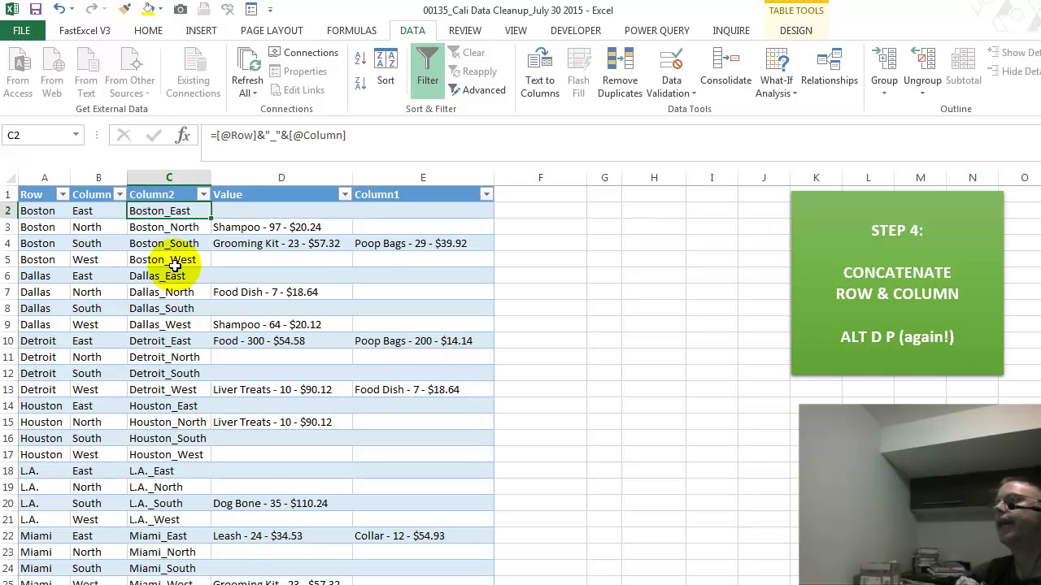
Review the concatenation formula in C4 and select the Column2, Value and Column1 data range.
{"action": "left_click", "coordinate": [42, 175]}
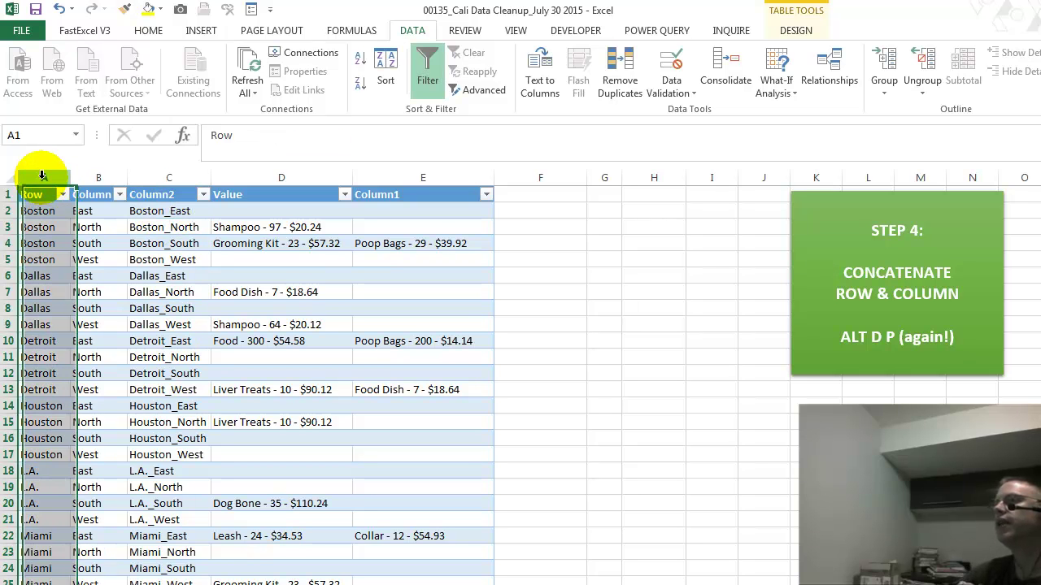
{"action": "left_click", "coordinate": [98, 176]}
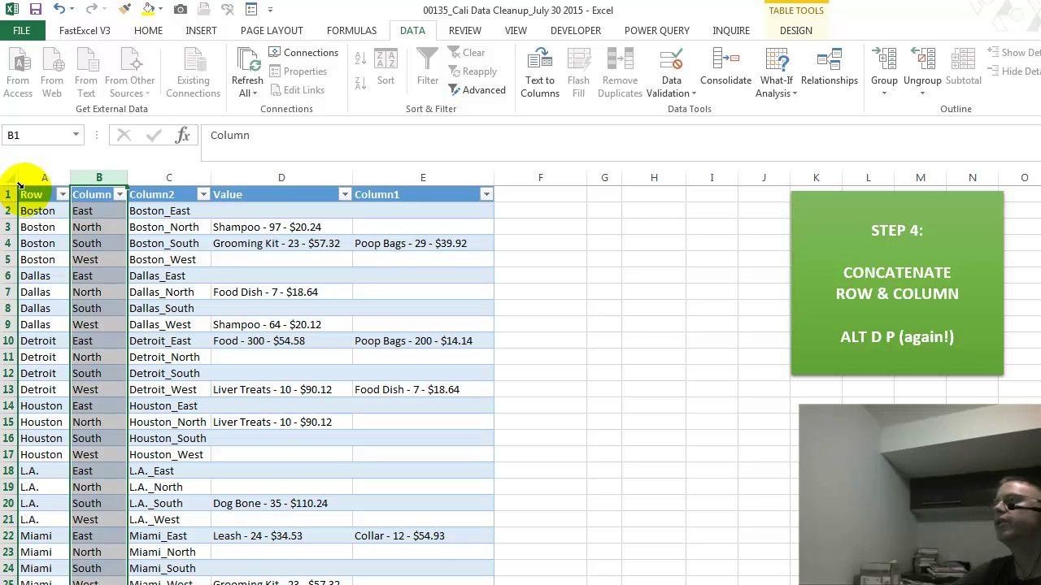
{"action": "left_click", "coordinate": [157, 246]}
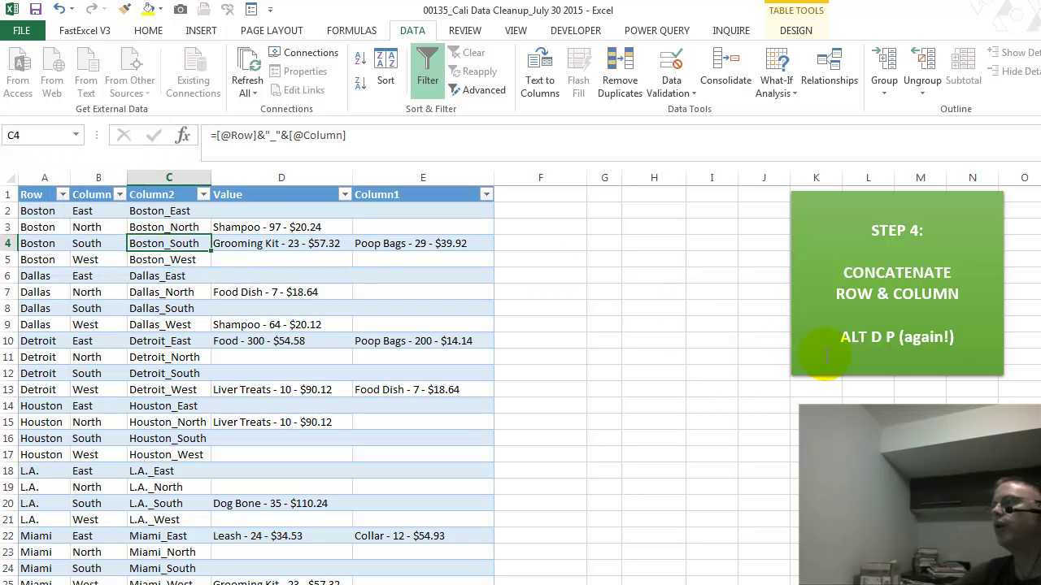
{"action": "left_click_drag", "start_coordinate": [173, 197], "coordinate": [455, 584]}
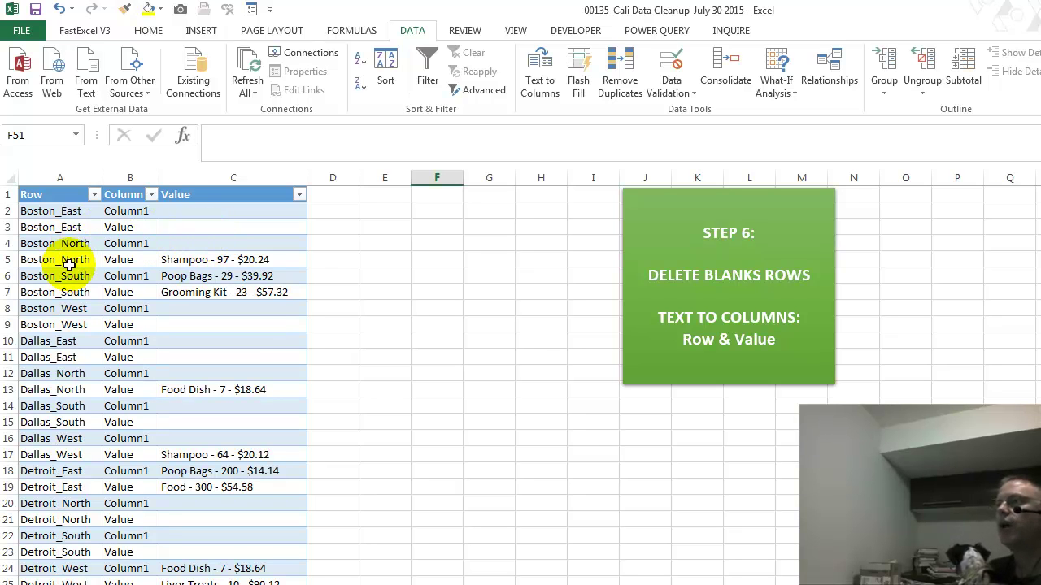
Select the combined Row column and then the Value column for cleanup.
{"action": "left_click", "coordinate": [51, 175]}
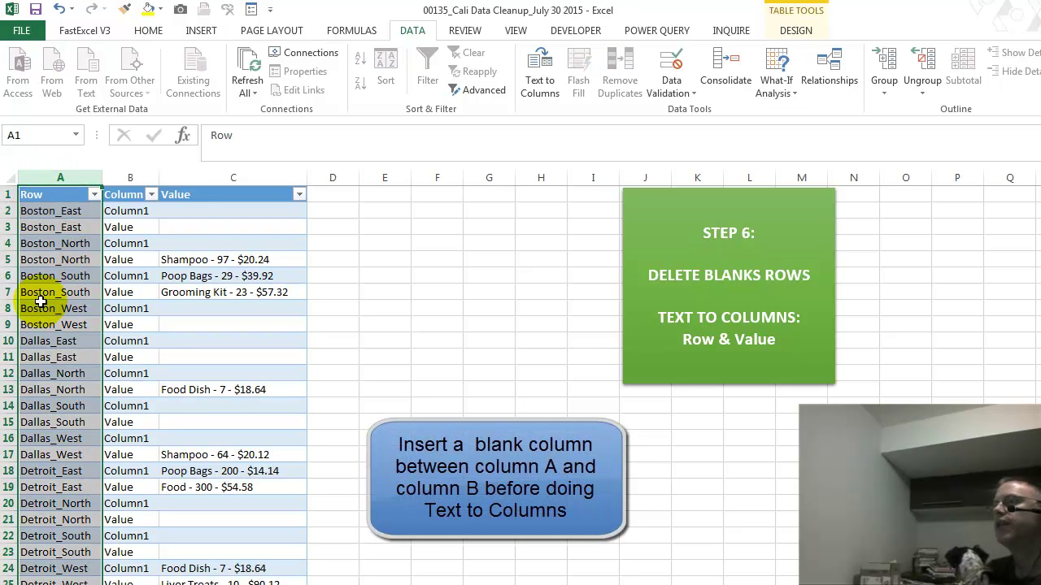
{"action": "left_click", "coordinate": [236, 176]}
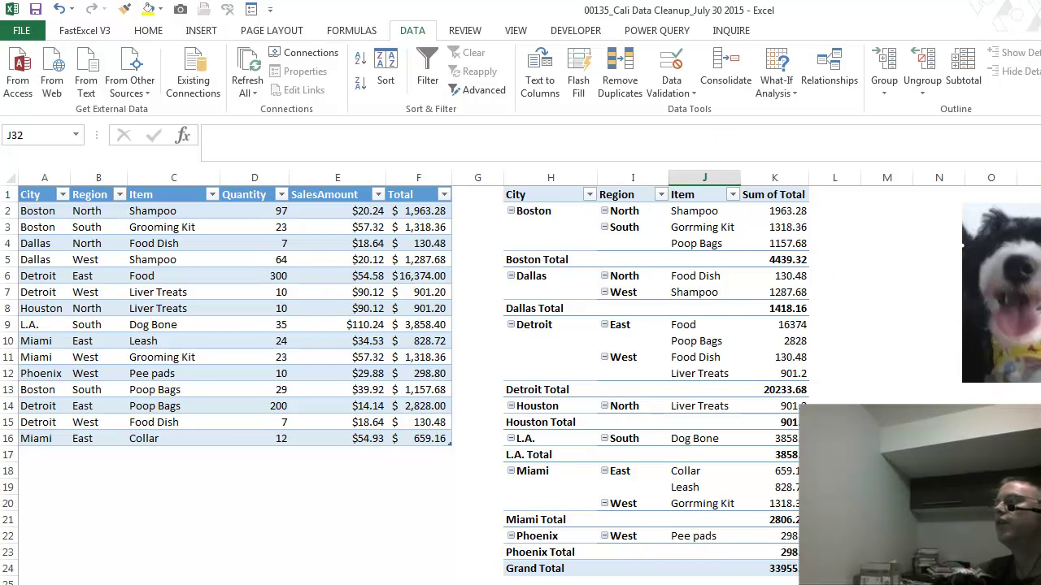
{"action": "scroll", "coordinate": [521, 374], "scroll_direction": "right", "scroll_amount": 6}
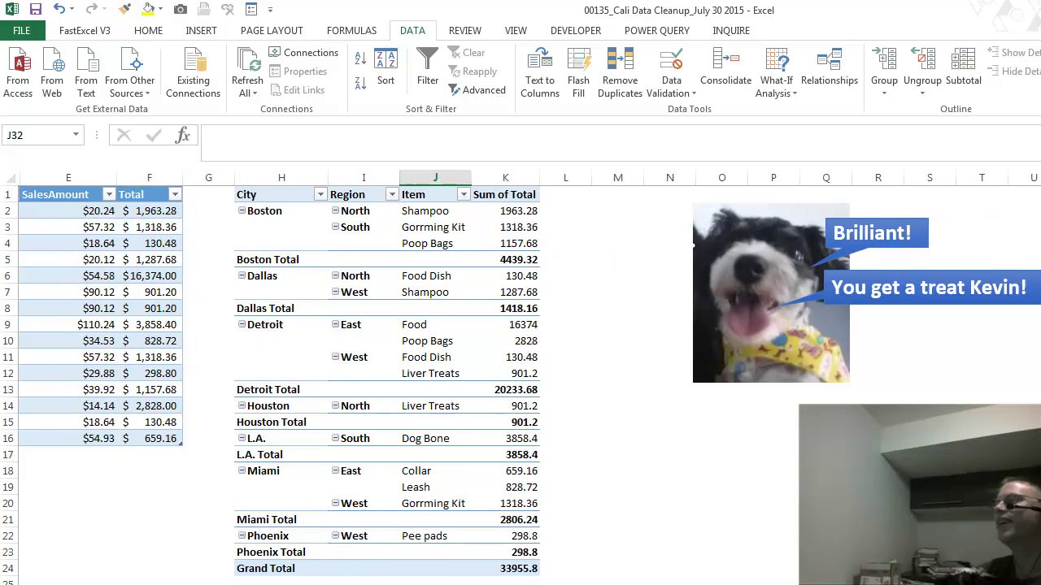